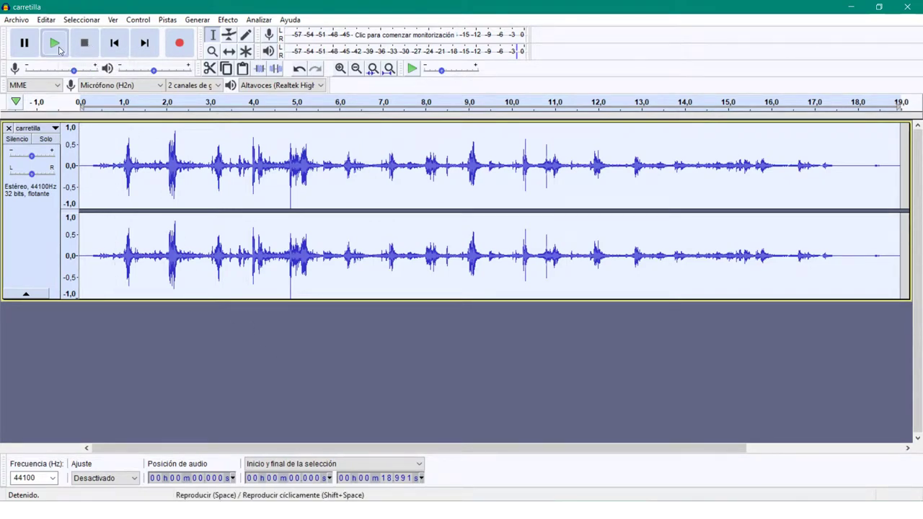
Apply a fade-in to the section from about 0.4 to 2.5 s of the carretilla track and play it back
{"action": "left_click", "coordinate": [55, 44]}
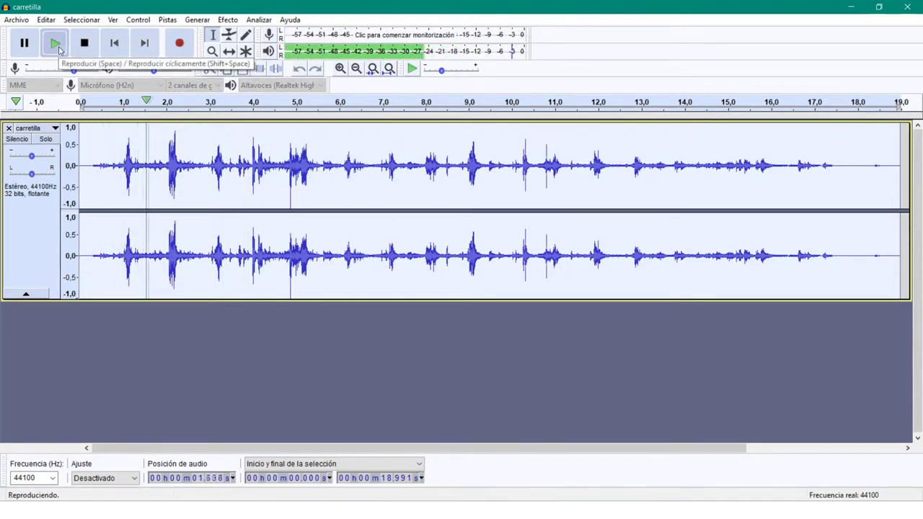
{"action": "left_click", "coordinate": [84, 42]}
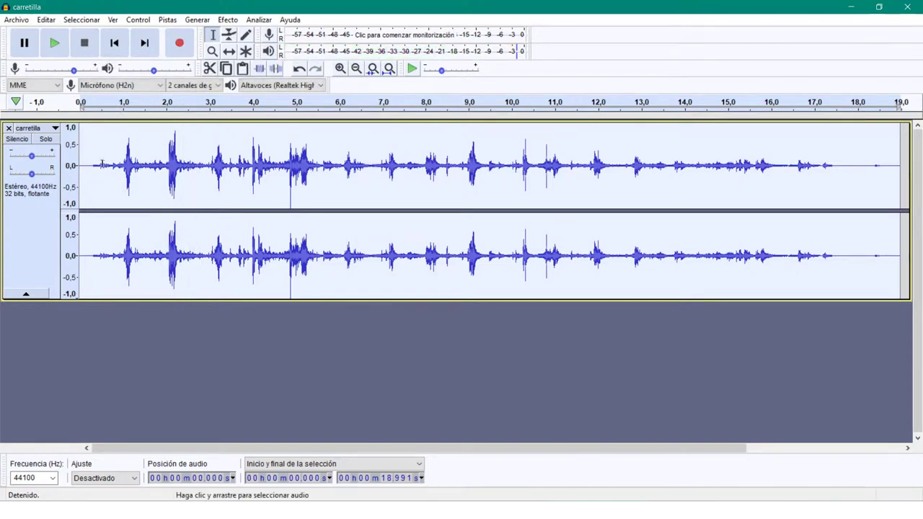
{"action": "left_click_drag", "start_coordinate": [99, 160], "coordinate": [189, 162]}
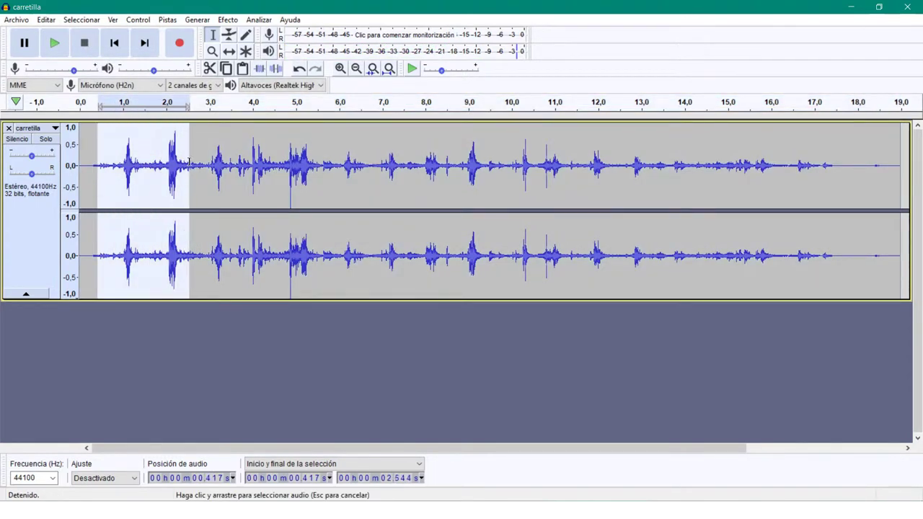
{"action": "left_click", "coordinate": [227, 20]}
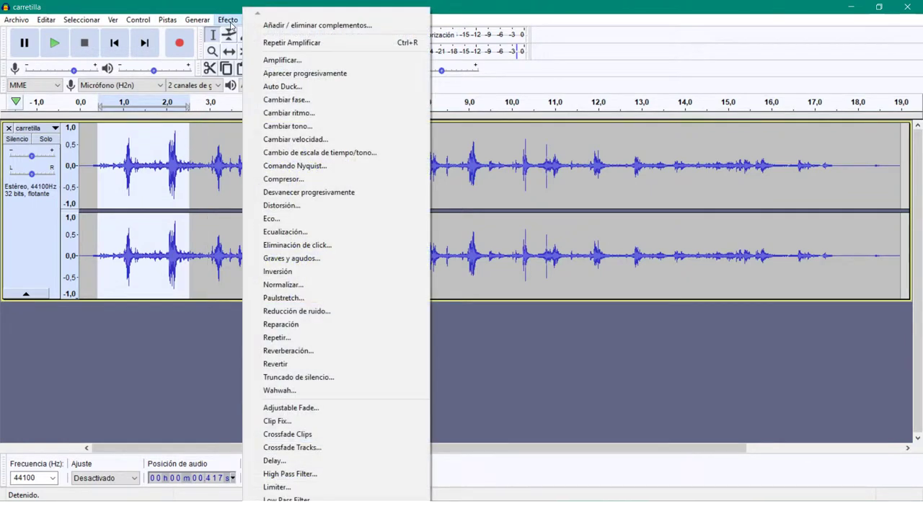
{"action": "left_click", "coordinate": [291, 75]}
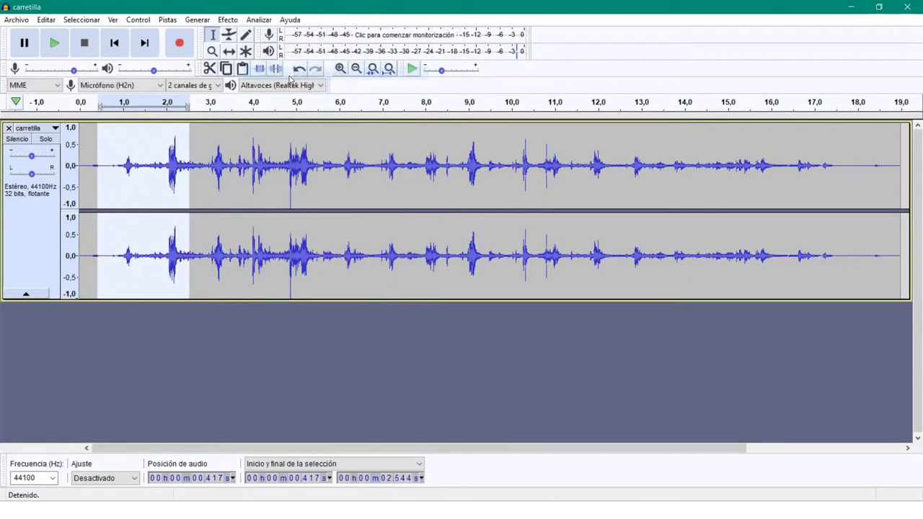
{"action": "left_click", "coordinate": [55, 44]}
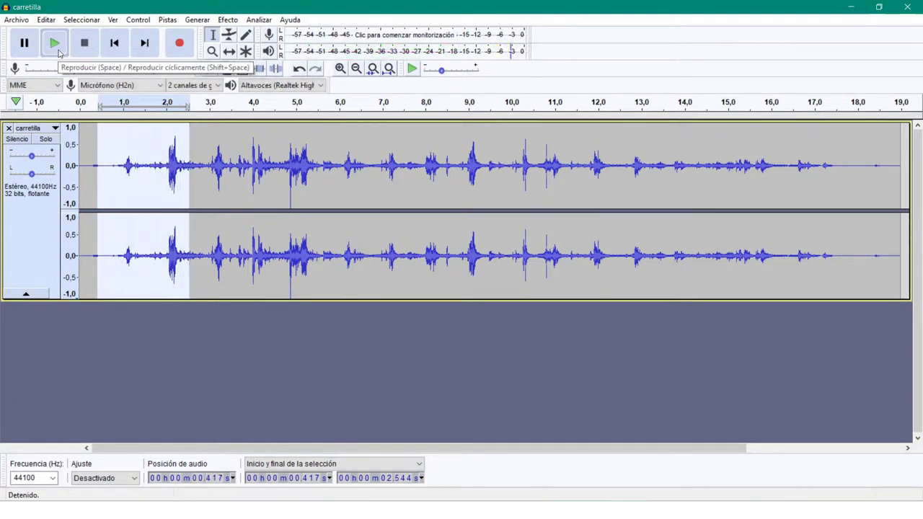
{"action": "left_click", "coordinate": [56, 44]}
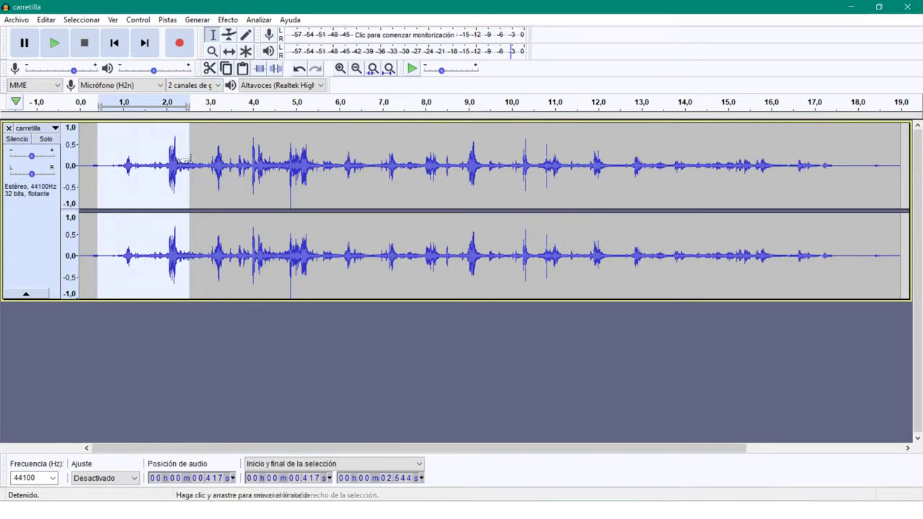
Apply a fade-out to the section from about 2.6 to 4.7 s and play the track from the start
{"action": "left_click_drag", "start_coordinate": [194, 160], "coordinate": [280, 159]}
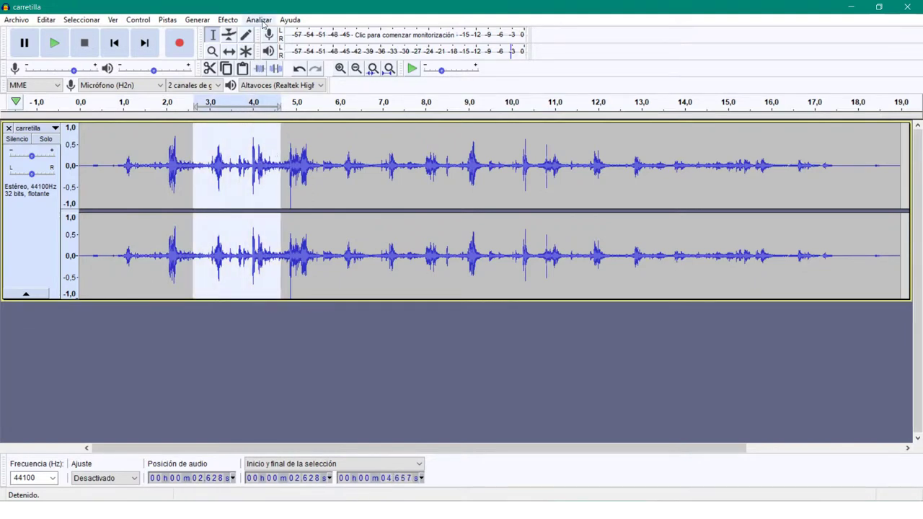
{"action": "left_click", "coordinate": [233, 20]}
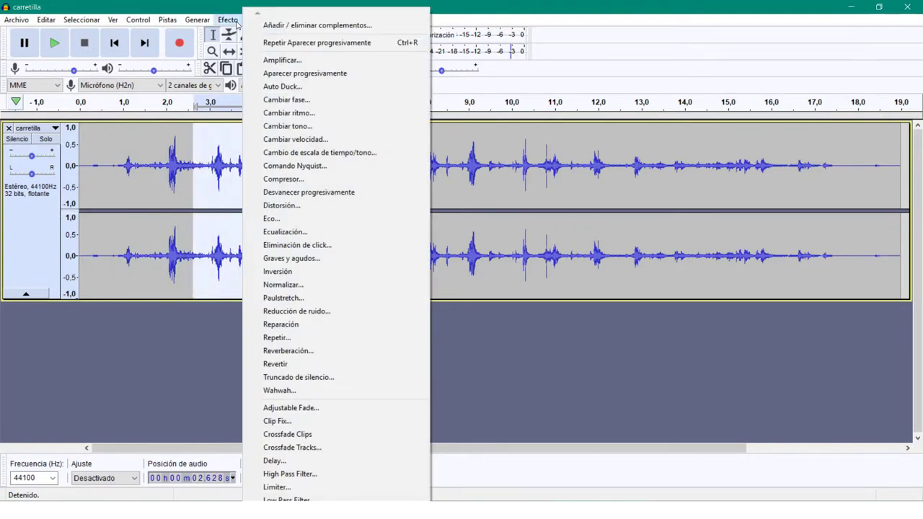
{"action": "left_click", "coordinate": [307, 193]}
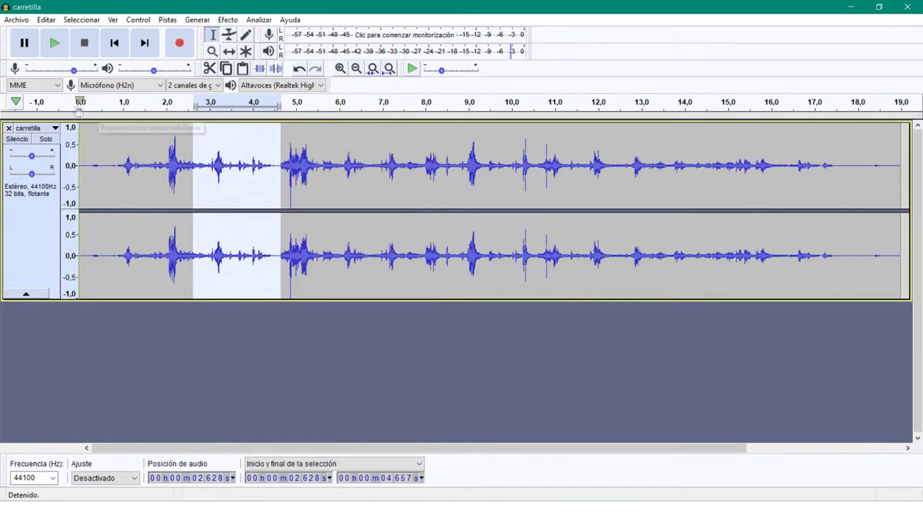
{"action": "left_click", "coordinate": [114, 42]}
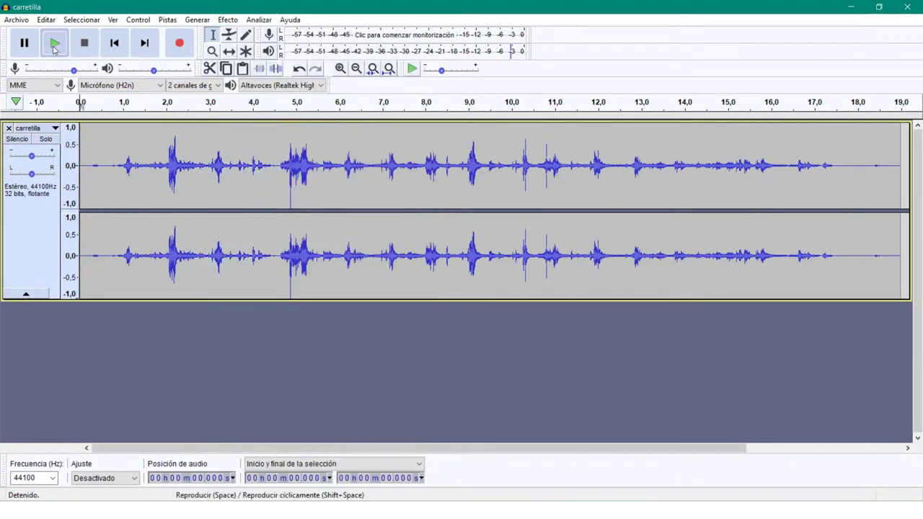
{"action": "left_click", "coordinate": [54, 46]}
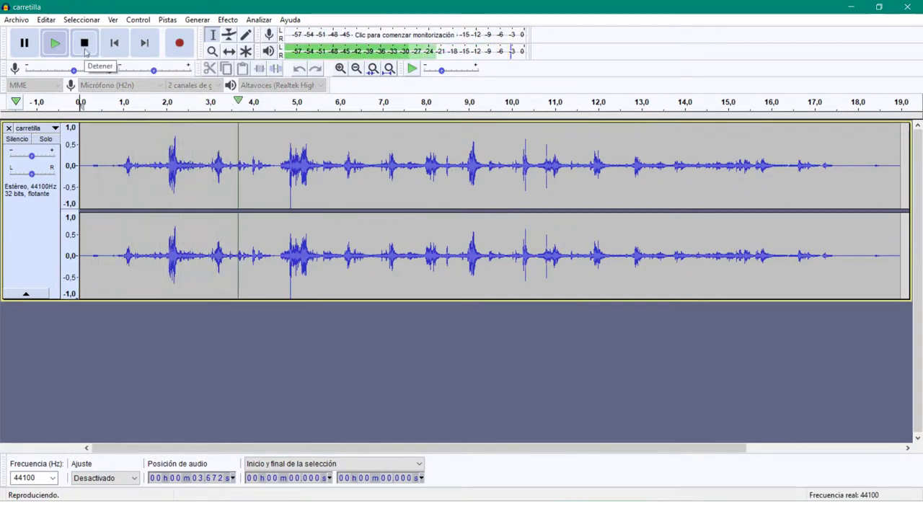
{"action": "left_click", "coordinate": [85, 44]}
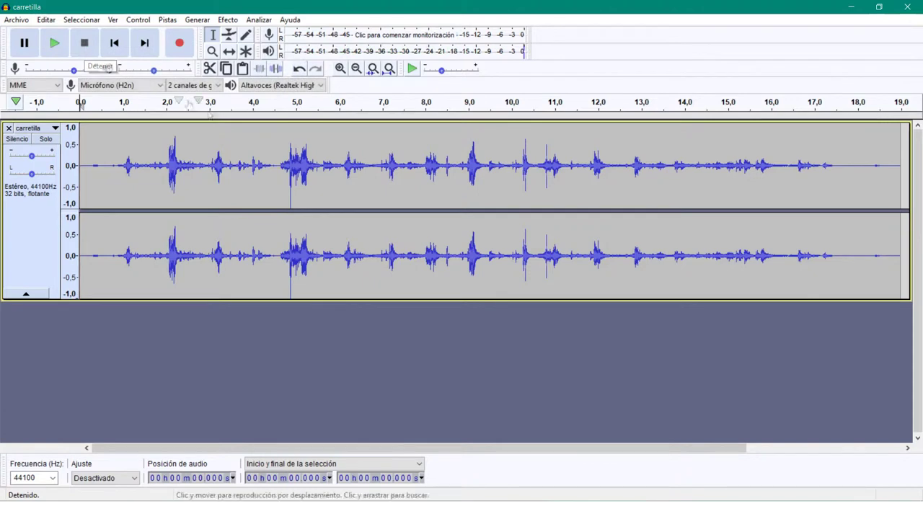
Normalize the entire track to a maximum amplitude of -6 dB and play back the beginning
{"action": "left_click_drag", "start_coordinate": [88, 164], "coordinate": [279, 153]}
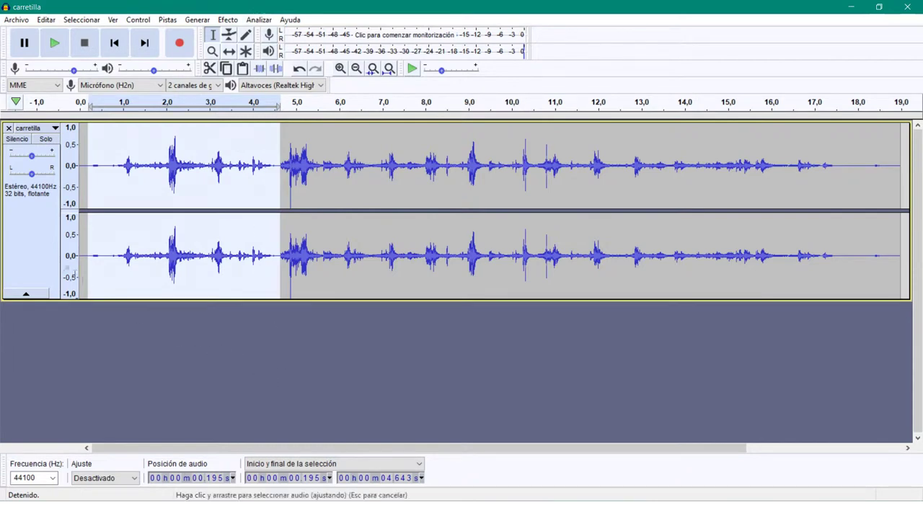
{"action": "left_click", "coordinate": [80, 19]}
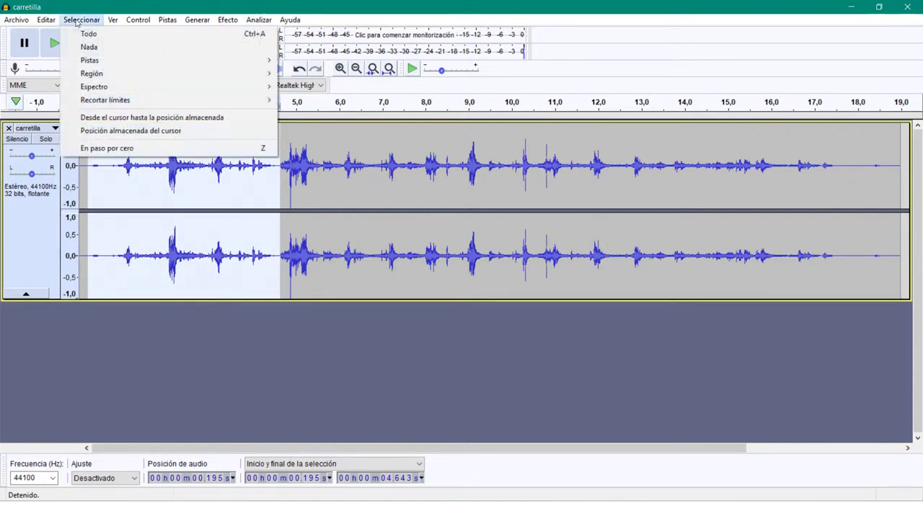
{"action": "left_click", "coordinate": [85, 34]}
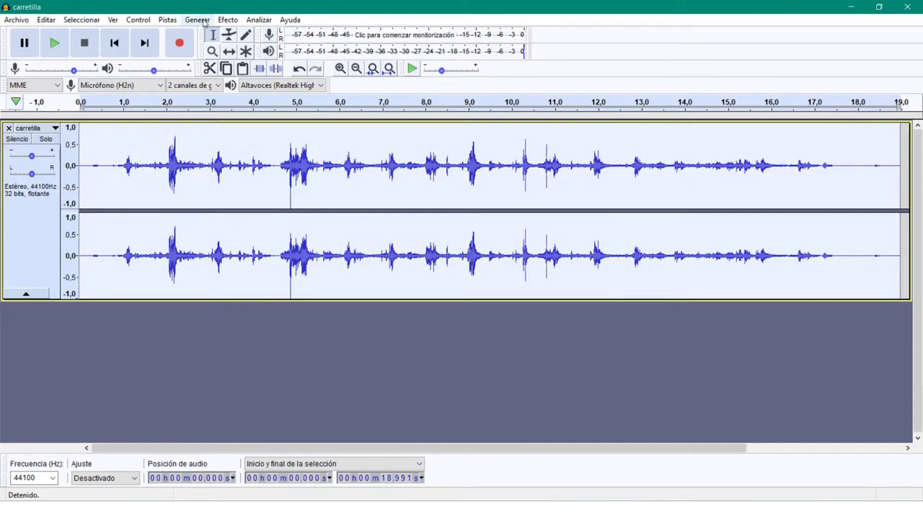
{"action": "left_click", "coordinate": [230, 20]}
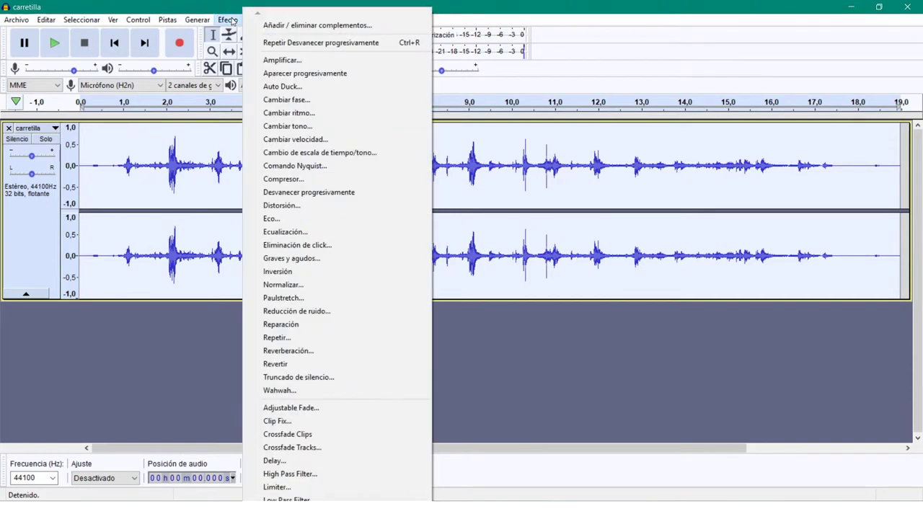
{"action": "left_click", "coordinate": [288, 285]}
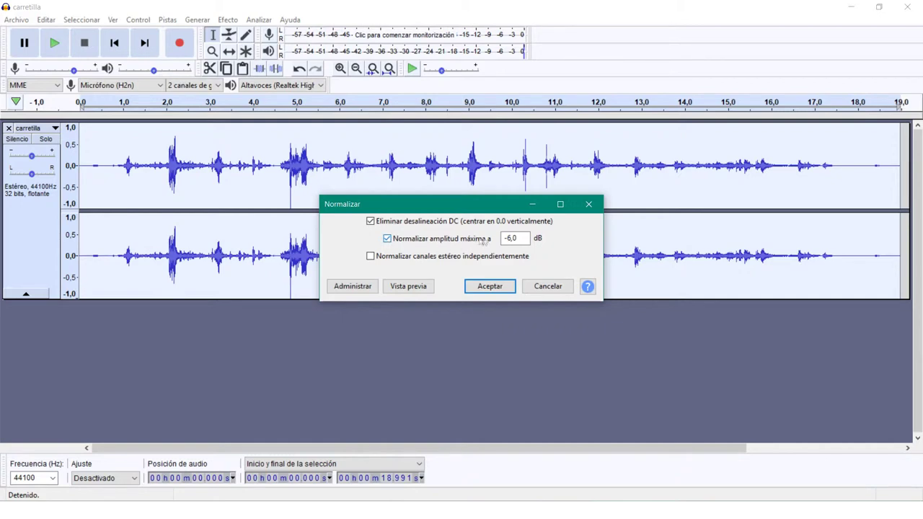
{"action": "left_click_drag", "start_coordinate": [518, 239], "coordinate": [495, 239]}
{"action": "left_click", "coordinate": [490, 286]}
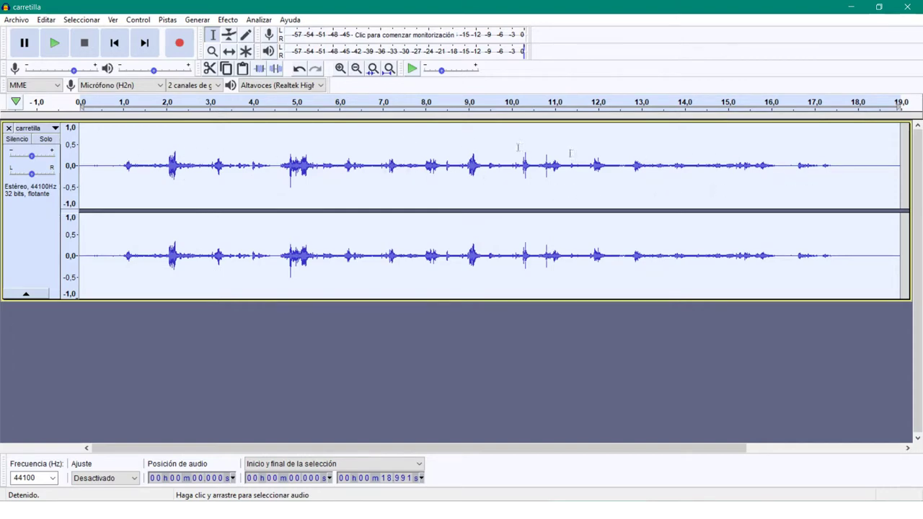
{"action": "left_click", "coordinate": [56, 44]}
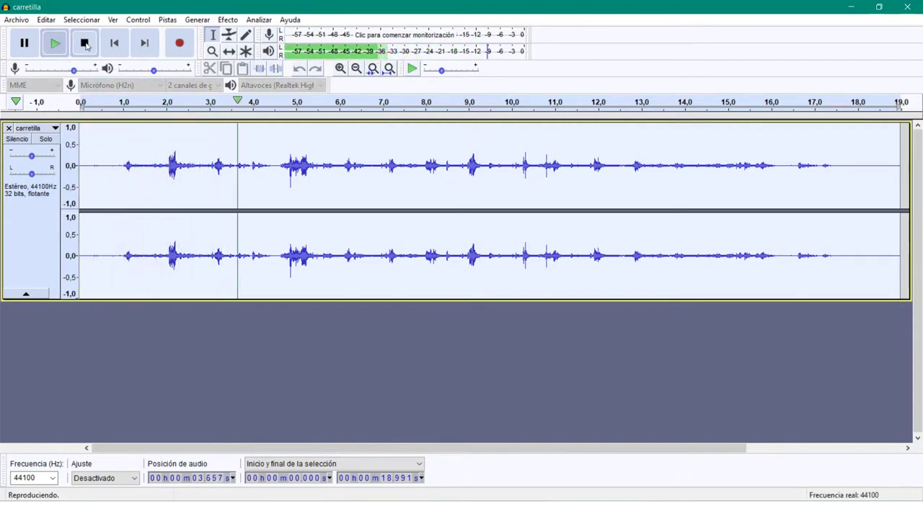
{"action": "left_click", "coordinate": [85, 45]}
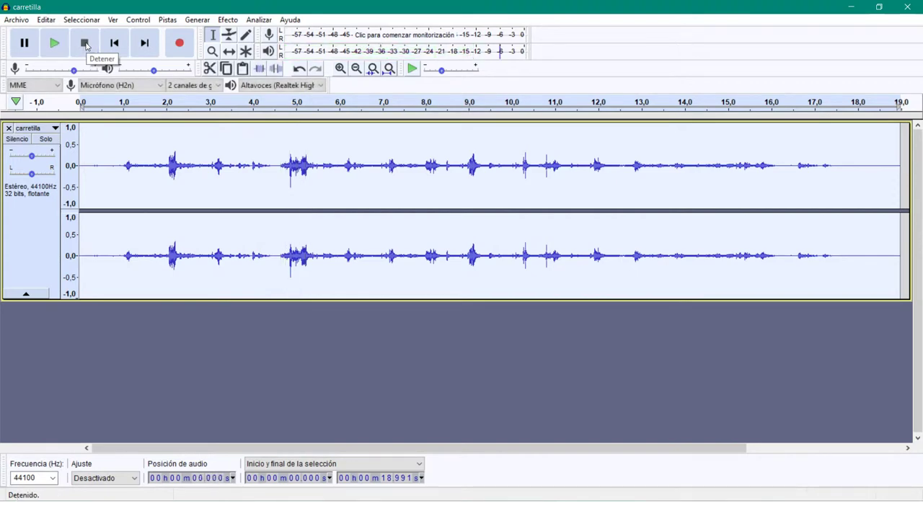
Display the track's waveform on a decibel scale and zoom its vertical axis to examine the levels
{"action": "left_click", "coordinate": [33, 127]}
{"action": "left_click", "coordinate": [44, 235]}
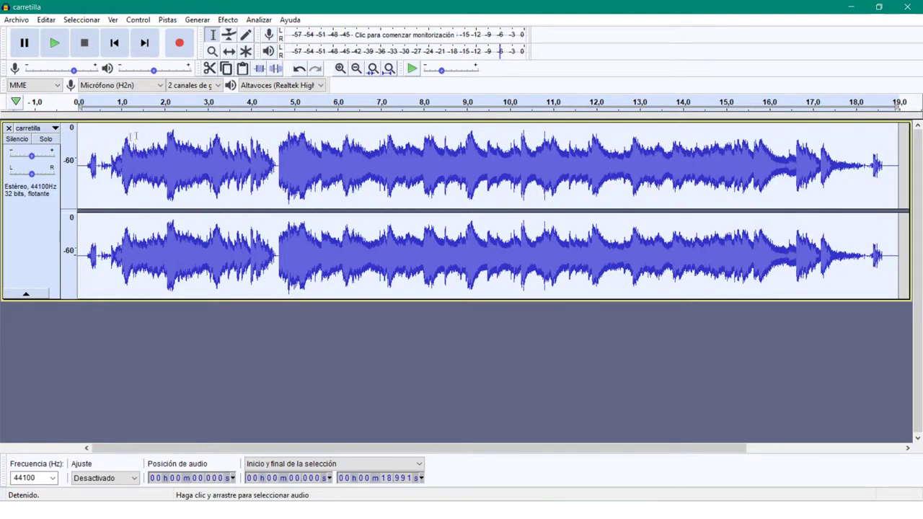
{"action": "left_click", "coordinate": [63, 143]}
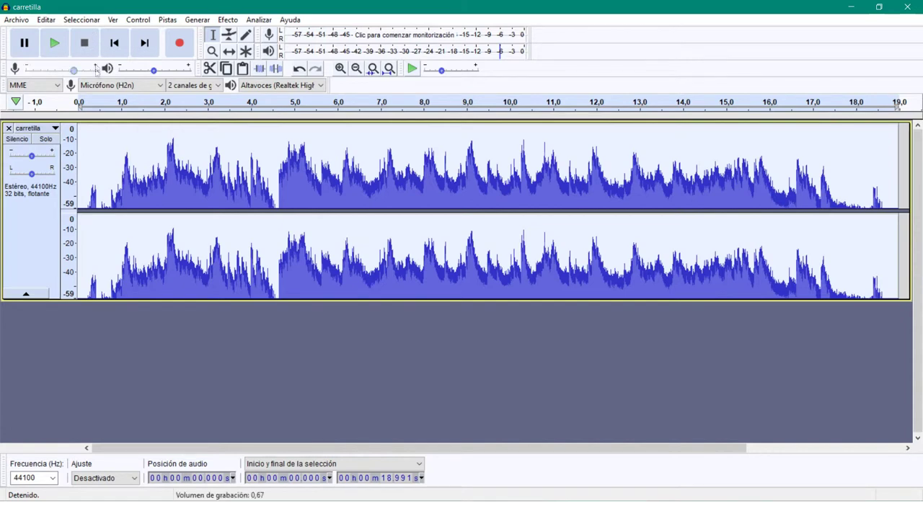
{"action": "right_click", "coordinate": [63, 147]}
{"action": "left_click", "coordinate": [87, 153]}
{"action": "left_click", "coordinate": [361, 369]}
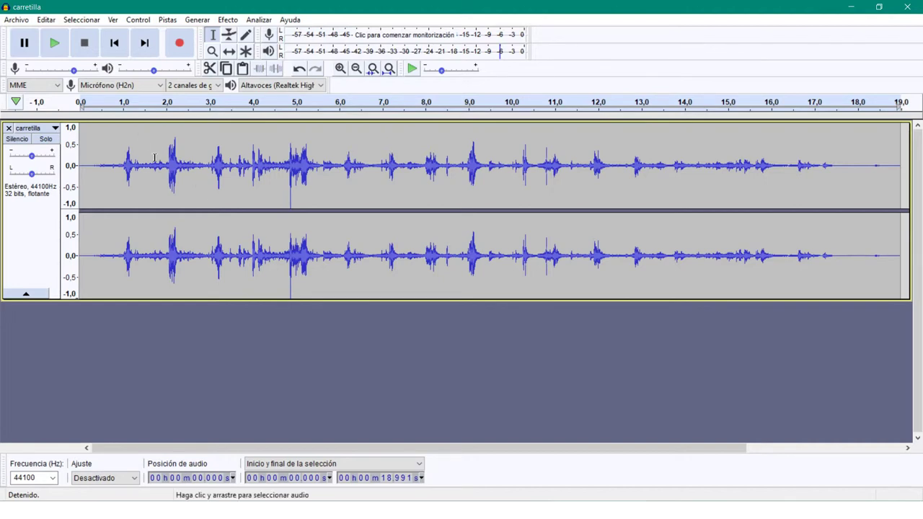
Set up the Compressor for the whole track with a -14 dB threshold, -60 dB noise floor and 0.27 s attack time, and preview it
{"action": "left_click", "coordinate": [87, 20]}
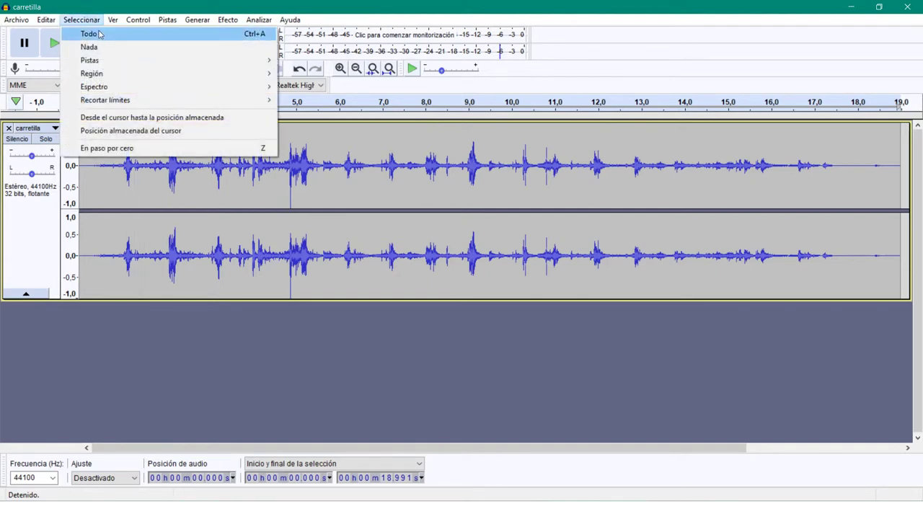
{"action": "left_click", "coordinate": [99, 34]}
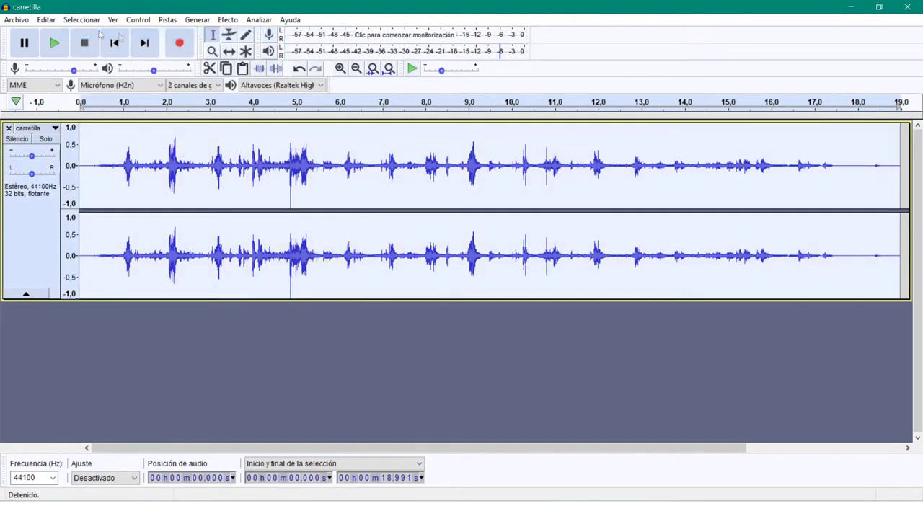
{"action": "left_click", "coordinate": [222, 20]}
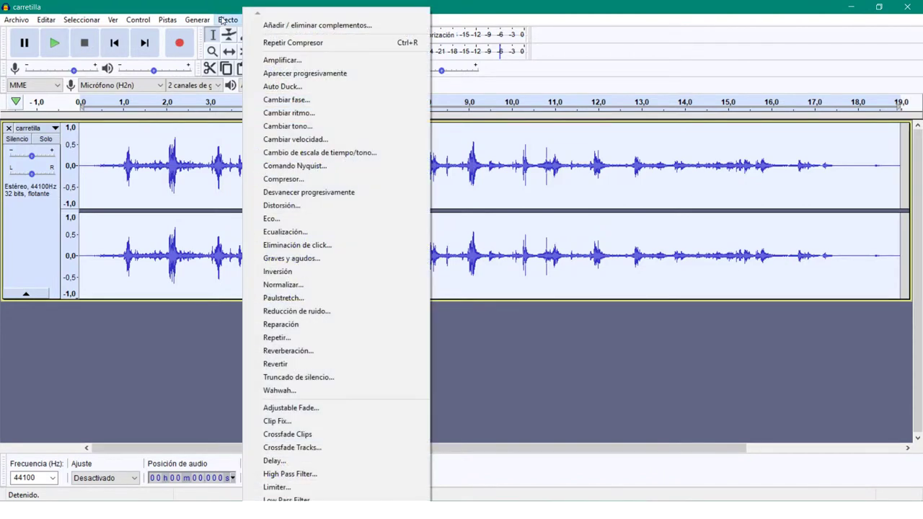
{"action": "left_click", "coordinate": [314, 181]}
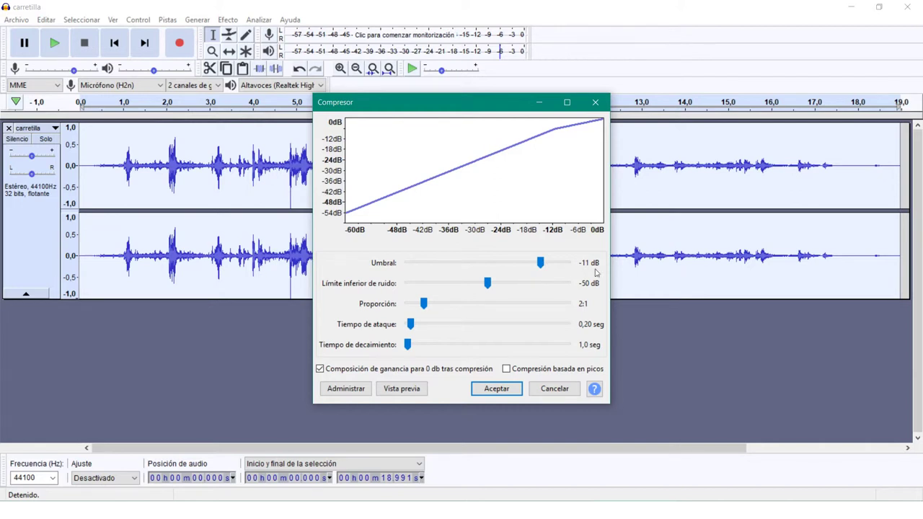
{"action": "mouse_move", "coordinate": [540, 262]}
{"action": "left_mouse_down"}
{"action": "mouse_move", "coordinate": [500, 266]}
{"action": "mouse_move", "coordinate": [534, 263]}
{"action": "left_mouse_up"}
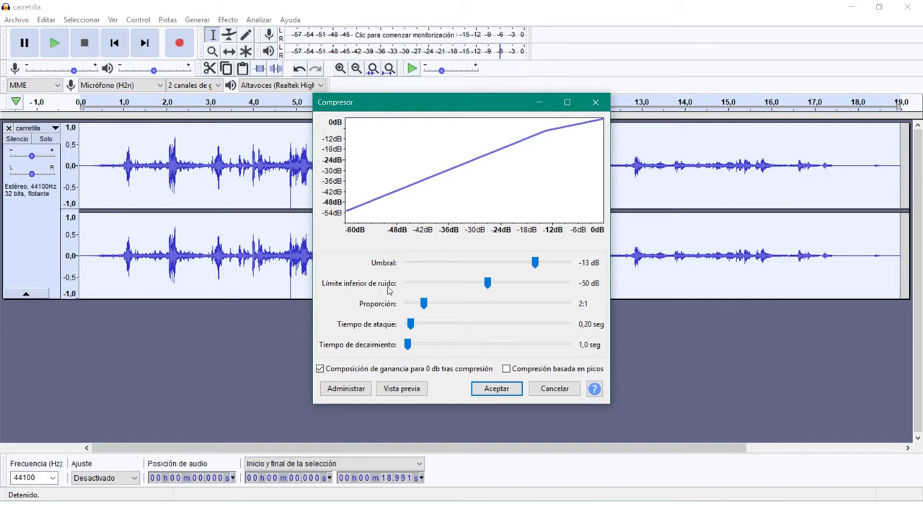
{"action": "mouse_move", "coordinate": [488, 284]}
{"action": "left_mouse_down"}
{"action": "mouse_move", "coordinate": [446, 283]}
{"action": "mouse_move", "coordinate": [492, 289]}
{"action": "left_mouse_up"}
{"action": "mouse_move", "coordinate": [411, 324]}
{"action": "left_mouse_down"}
{"action": "mouse_move", "coordinate": [467, 325]}
{"action": "mouse_move", "coordinate": [414, 328]}
{"action": "left_mouse_up"}
{"action": "mouse_move", "coordinate": [536, 263]}
{"action": "left_mouse_down"}
{"action": "mouse_move", "coordinate": [545, 264]}
{"action": "mouse_move", "coordinate": [532, 263]}
{"action": "left_mouse_up"}
{"action": "mouse_move", "coordinate": [488, 283]}
{"action": "left_mouse_down"}
{"action": "mouse_move", "coordinate": [446, 285]}
{"action": "mouse_move", "coordinate": [478, 285]}
{"action": "left_mouse_up"}
{"action": "left_click_drag", "start_coordinate": [475, 282], "coordinate": [461, 283]}
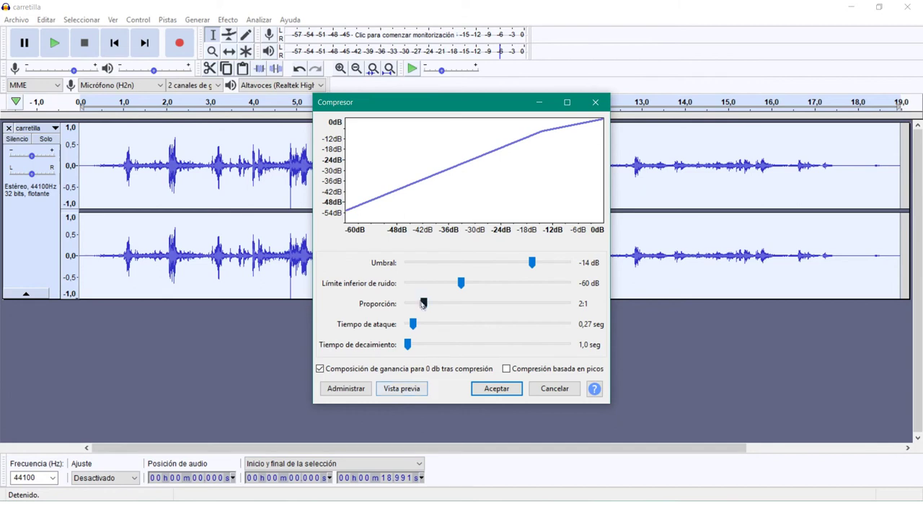
{"action": "left_click", "coordinate": [418, 387]}
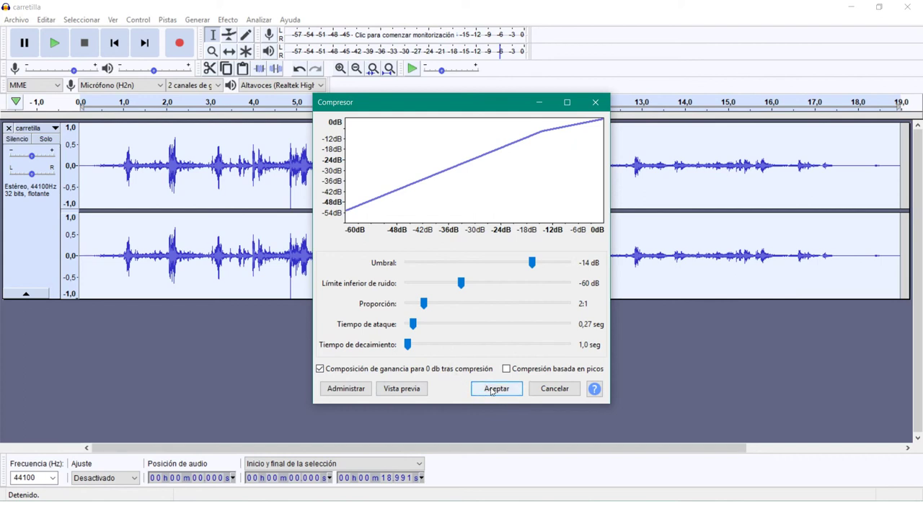
Apply the Compressor with a -27 dB threshold and 4.8:1 ratio, and compare the waveforms by undoing and redoing it
{"action": "left_click_drag", "start_coordinate": [532, 262], "coordinate": [479, 265]}
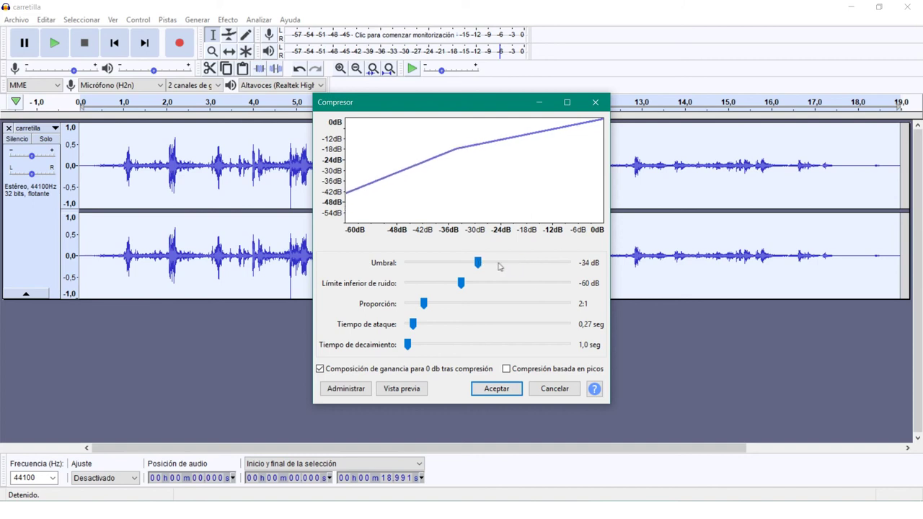
{"action": "left_click_drag", "start_coordinate": [478, 263], "coordinate": [473, 304]}
{"action": "left_click", "coordinate": [415, 325]}
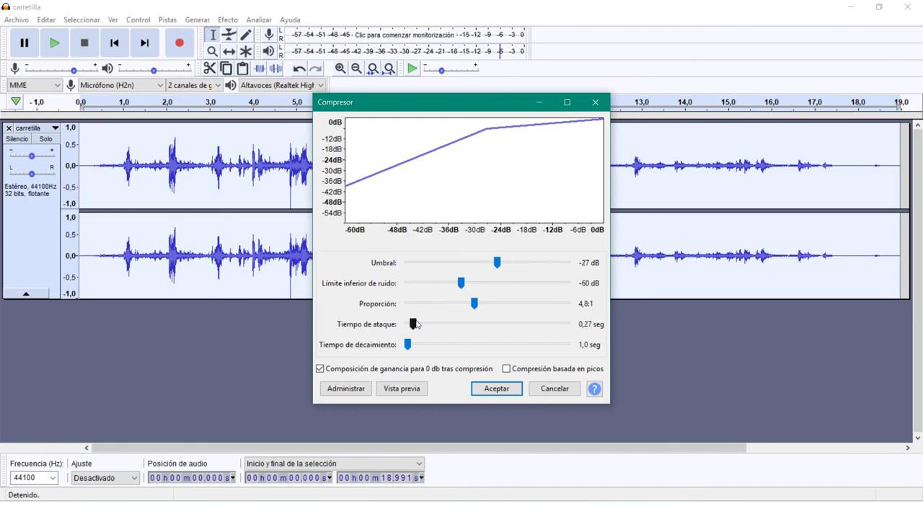
{"action": "left_click", "coordinate": [488, 389]}
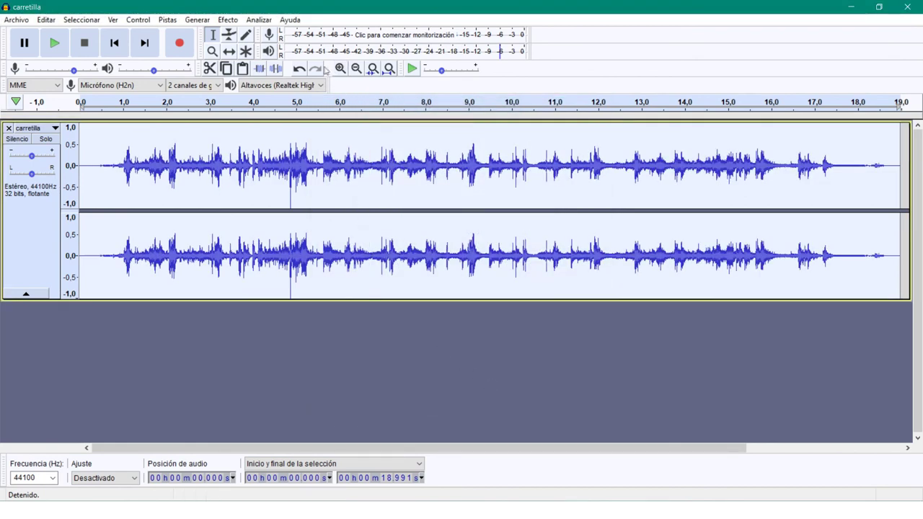
{"action": "left_click", "coordinate": [301, 70]}
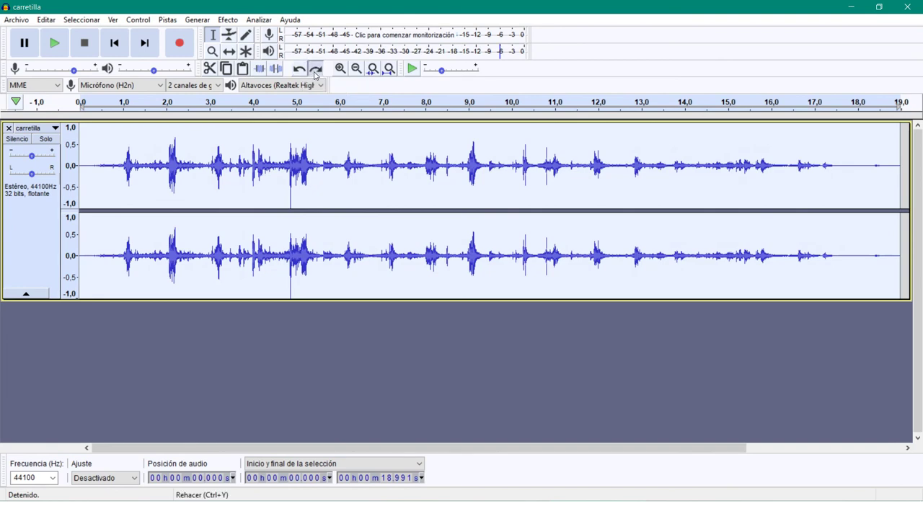
{"action": "left_click", "coordinate": [315, 70]}
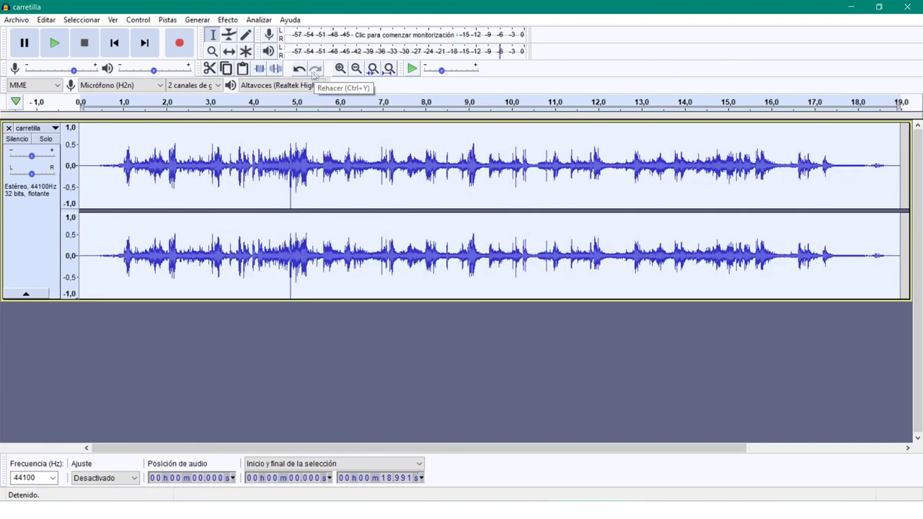